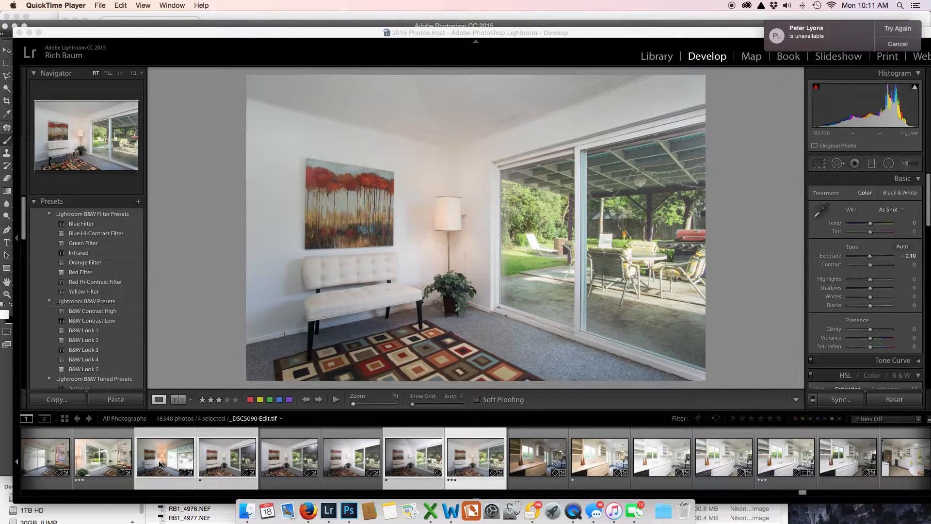
Review the ambient, lit and window exposures of the living room, from _DSC5090.dng through _DSC5091.dng to _DSC5094.dng
click(160, 465)
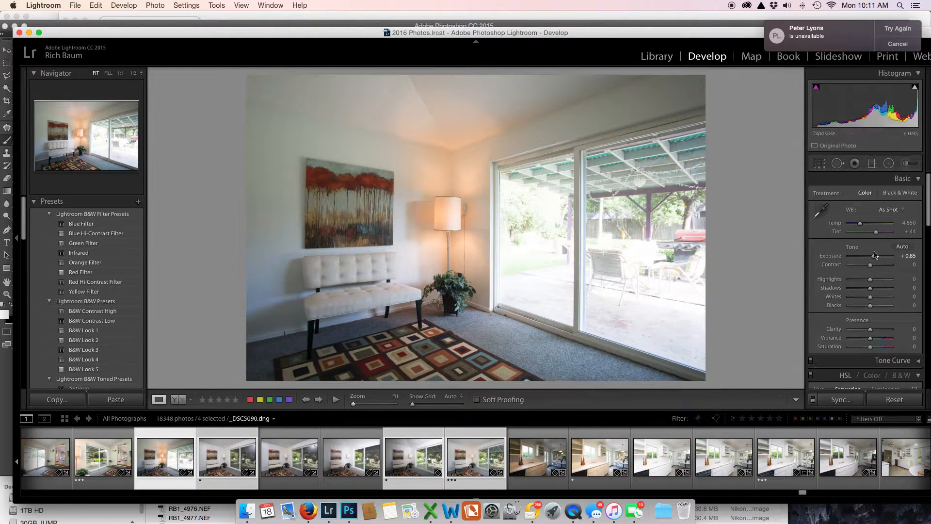
drag(874, 258, 874, 260)
key(Right)
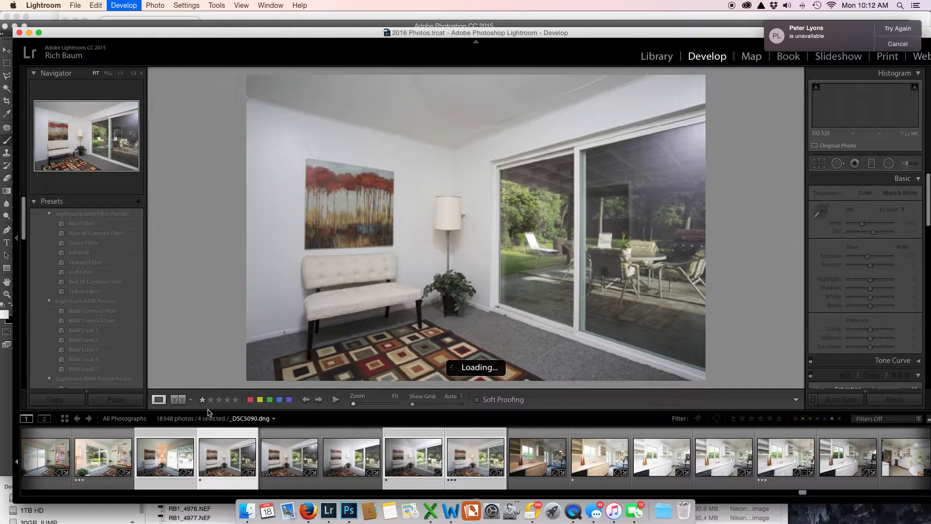
key(Right)
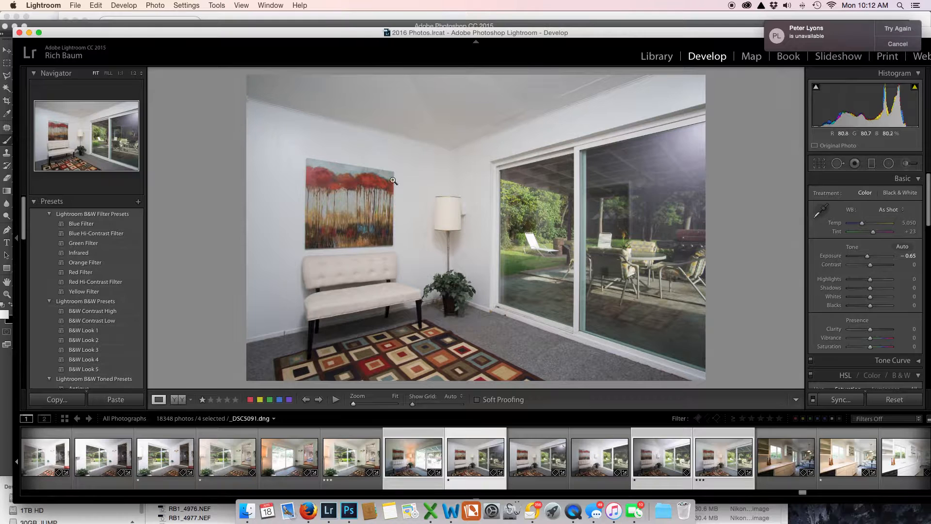
key(Left)
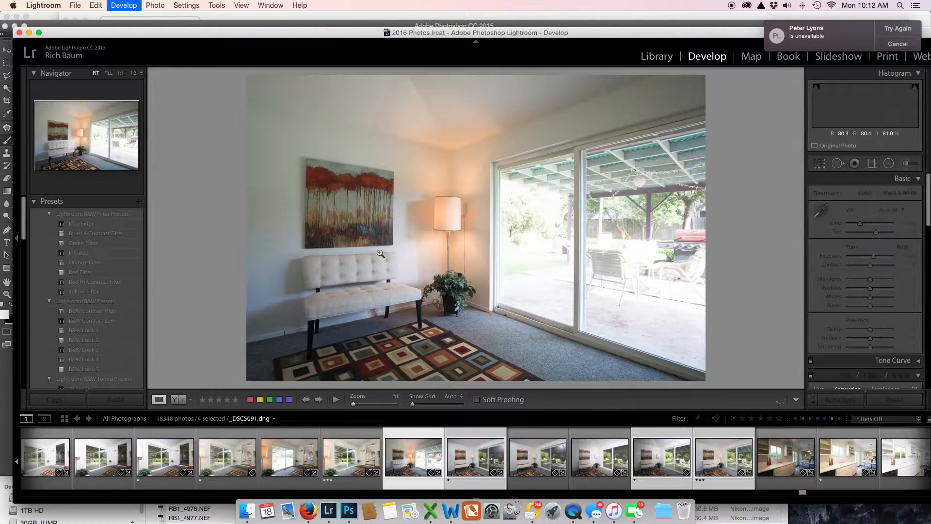
key(Right)
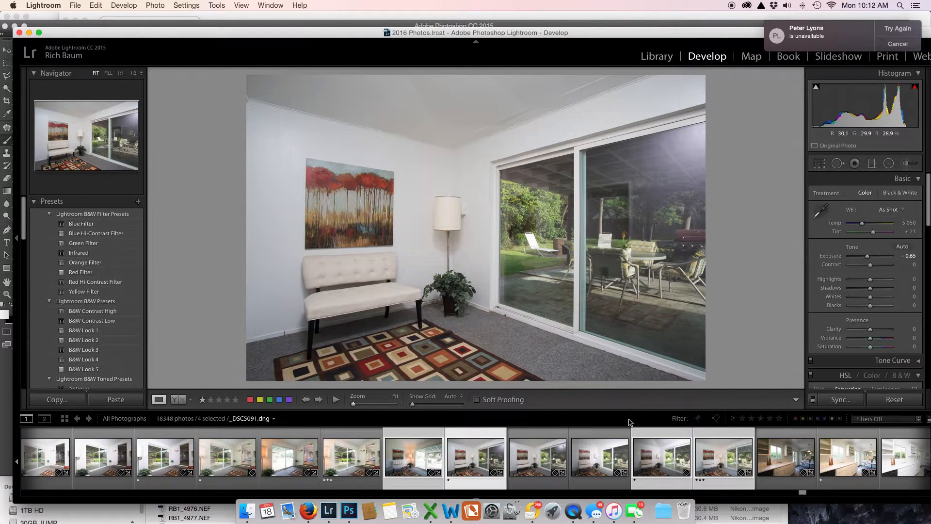
click(651, 467)
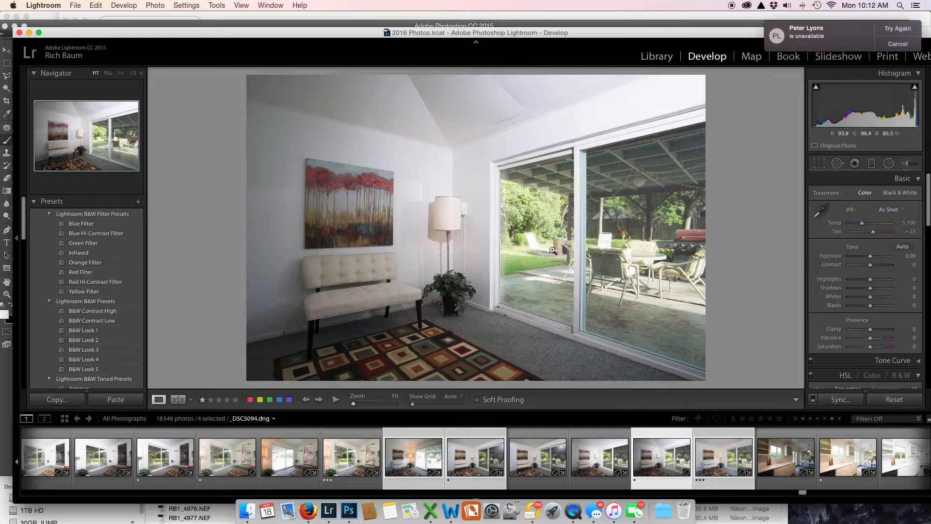
Drop the finished TIF edit from the selection and open the three remaining DNG exposures as layers in Photoshop
super+click(728, 456)
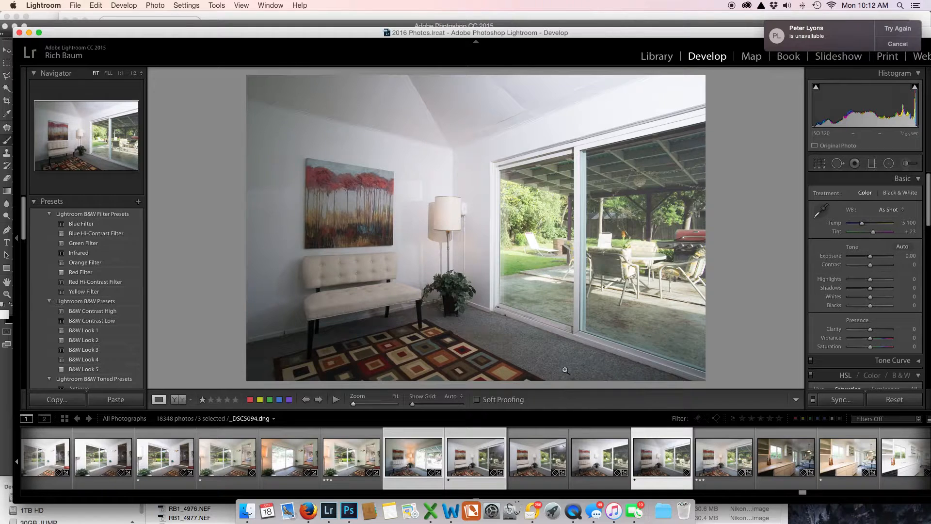
right_click(533, 214)
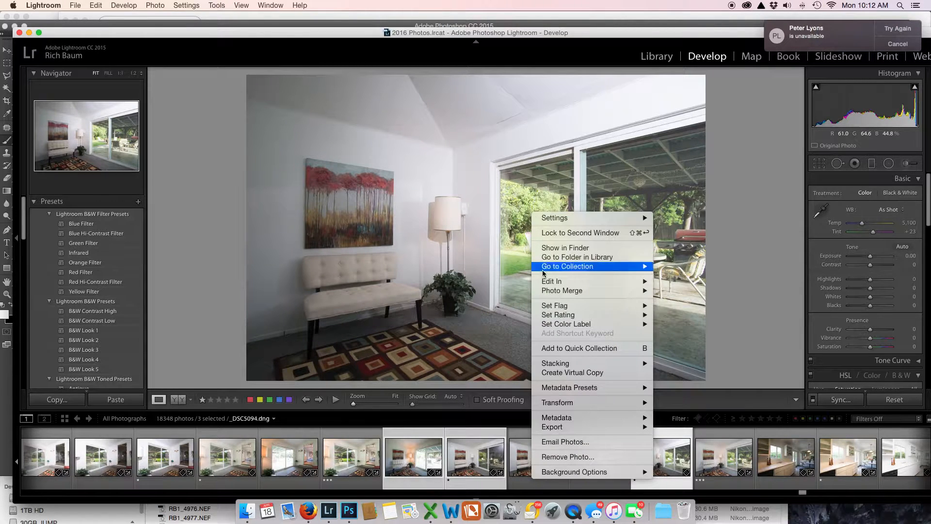
mouse_move(546, 281)
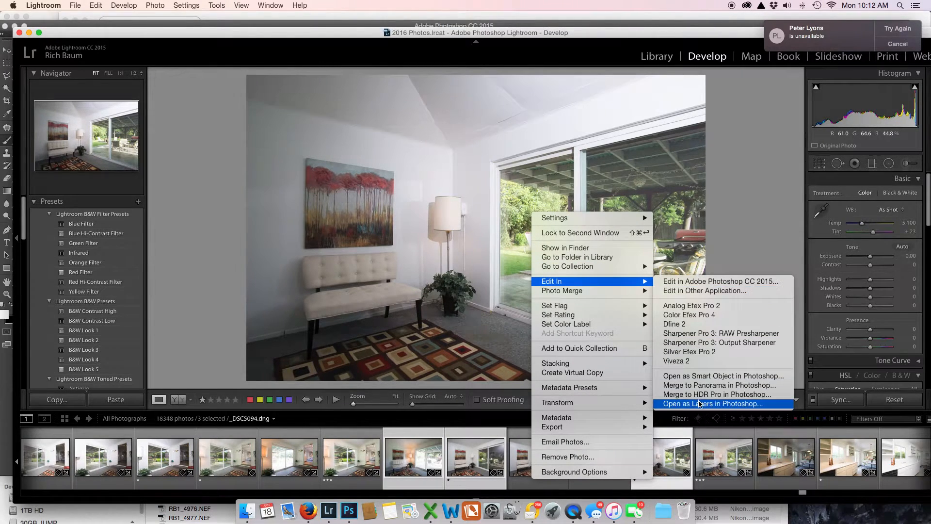
click(699, 405)
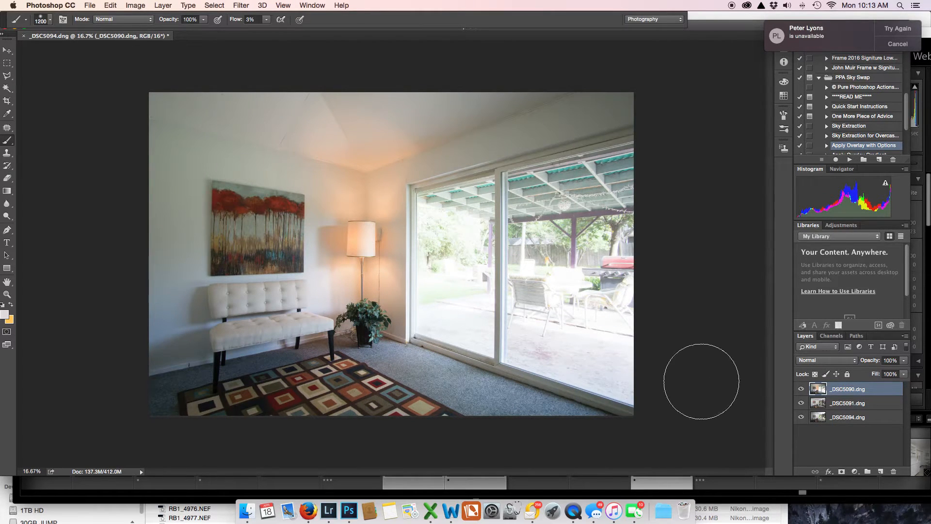
Rename the _DSC5090.dng layer Ambient, the _DSC5091.dng layer Lit and the _DSC5094.dng layer Window
double_click(842, 388)
text(Ambient)
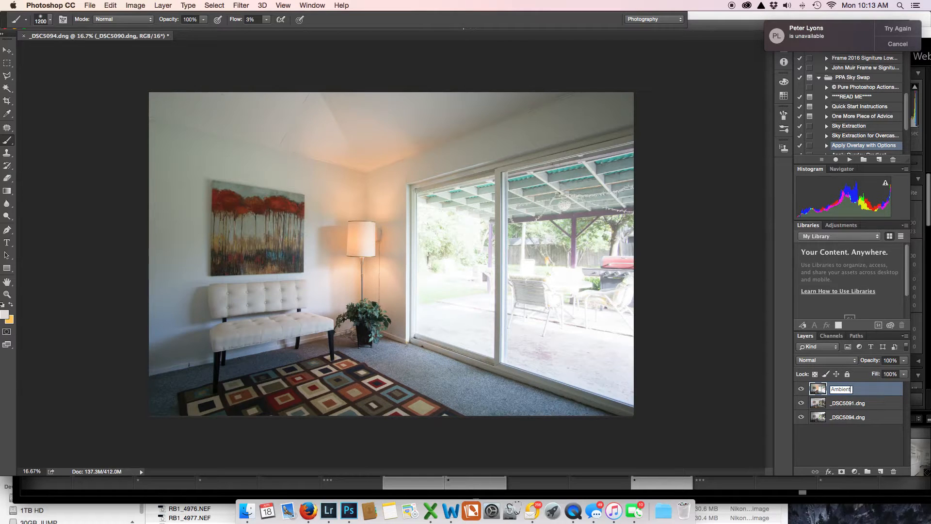
double_click(855, 404)
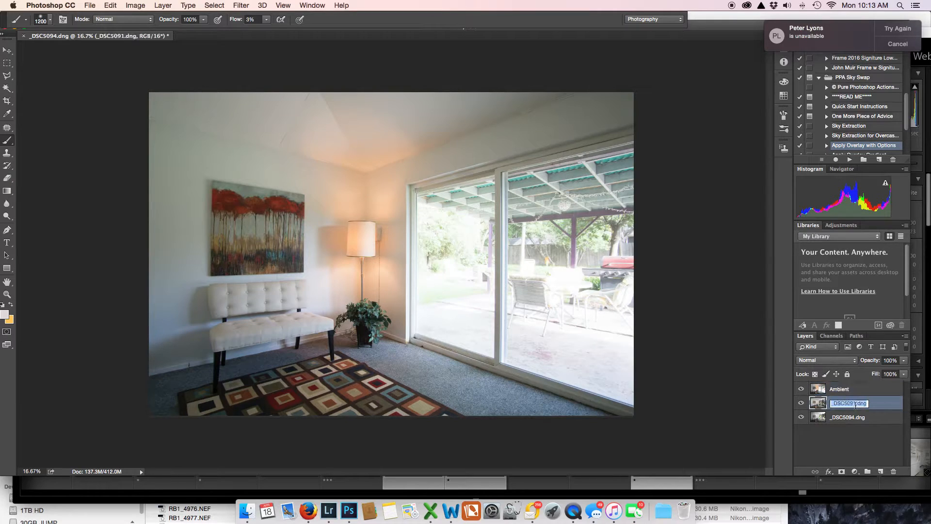
text(Lit)
double_click(846, 417)
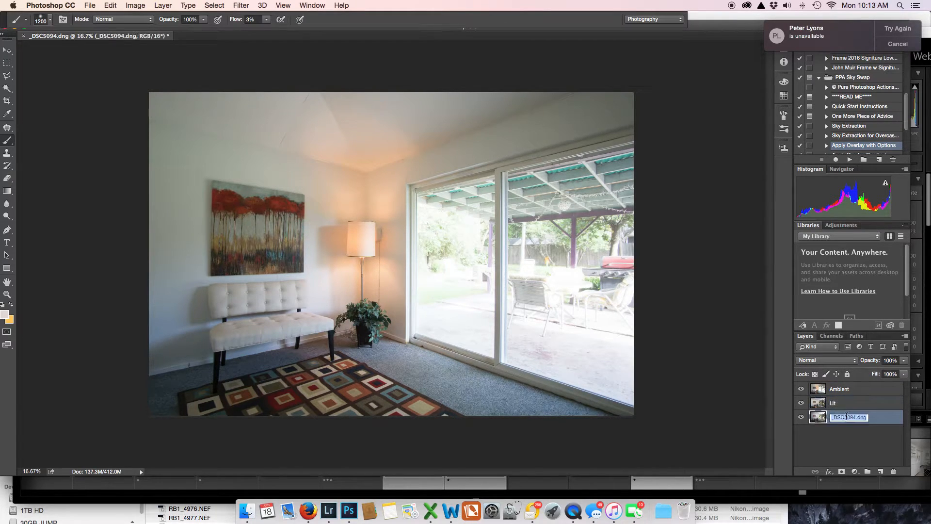
text(Window)
key(Return)
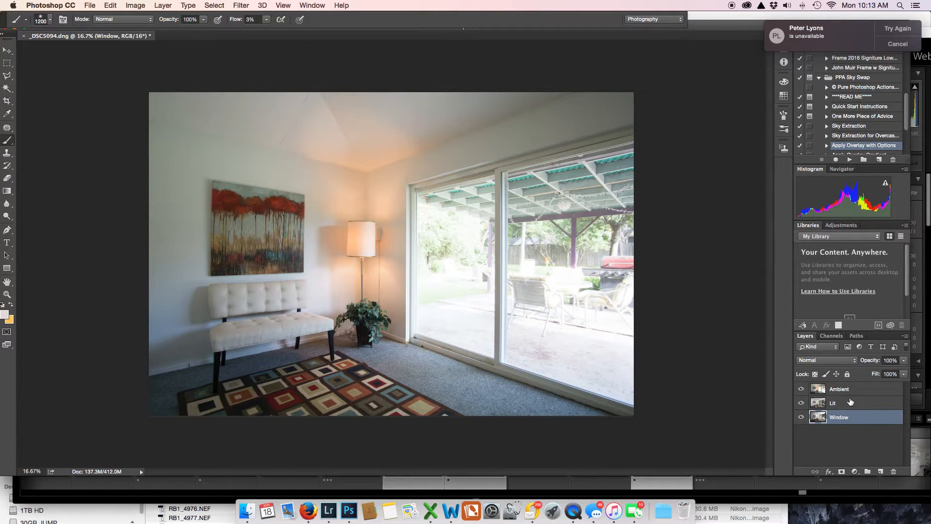
Show the Window, Lit and Ambient layers one at a time to compare the three exposures
click(801, 388)
click(801, 403)
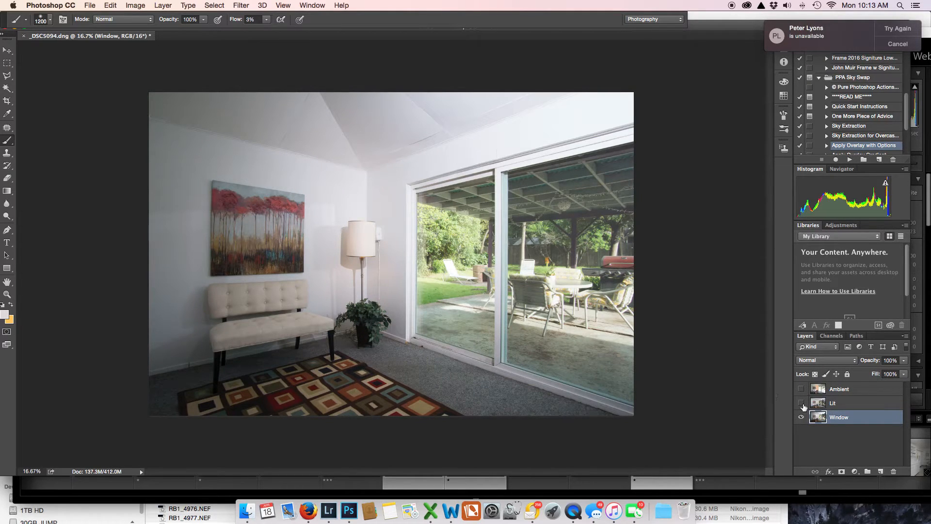
click(801, 404)
click(801, 417)
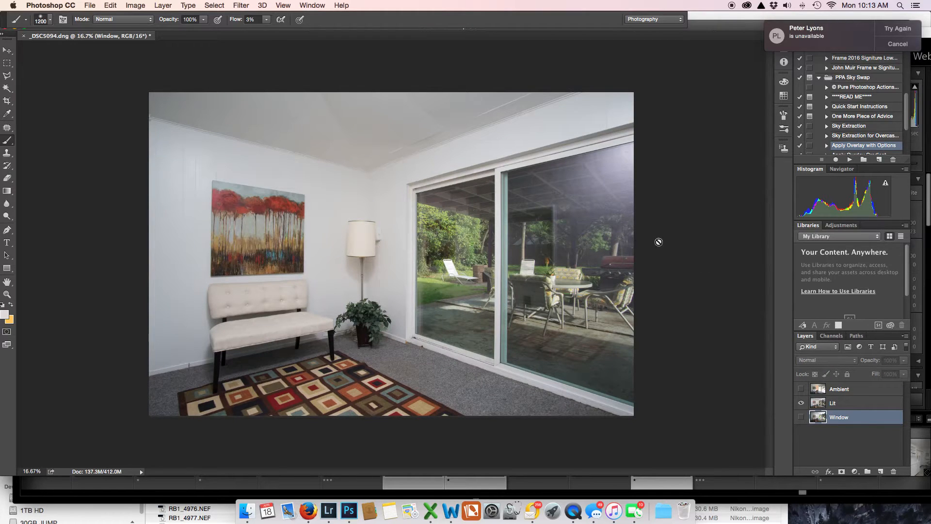
click(801, 389)
click(801, 404)
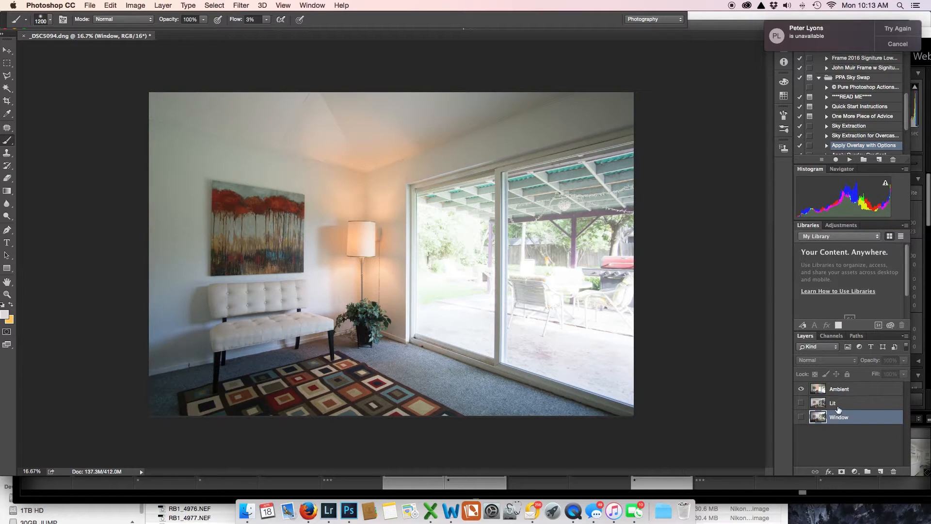
Stack the layers as hidden Window, visible Ambient and visible Lit from top down, and add a black mask to Ambient
click(801, 403)
mouse_move(844, 405)
mouse_down()
mouse_move(843, 425)
mouse_move(840, 405)
mouse_up()
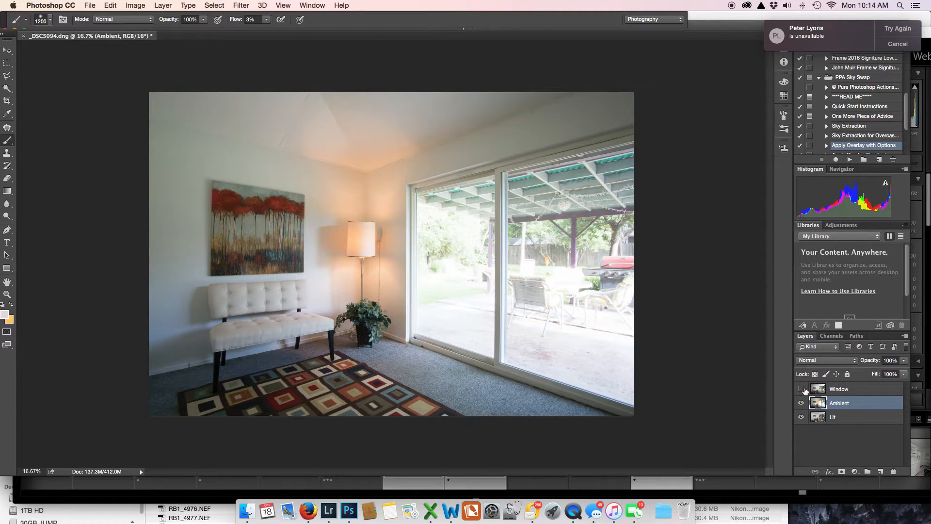
alt+click(842, 471)
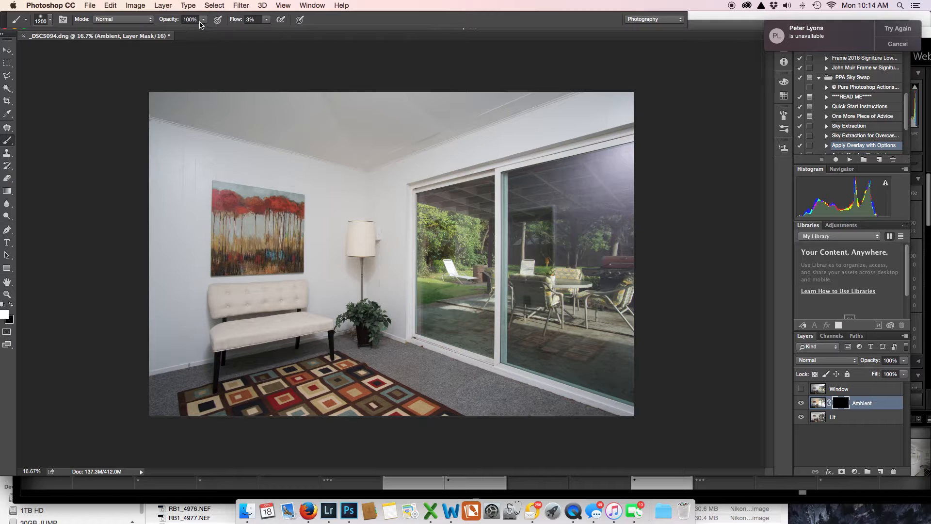
Paint white on the Ambient mask over the carpet, door glass and lamp area with a soft 1200 px brush at 3% flow
right_click(255, 177)
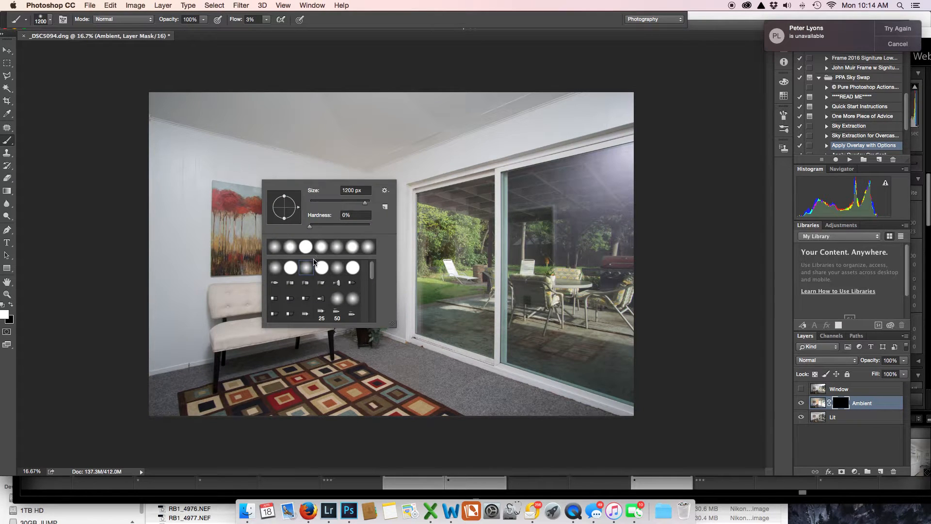
double_click(312, 253)
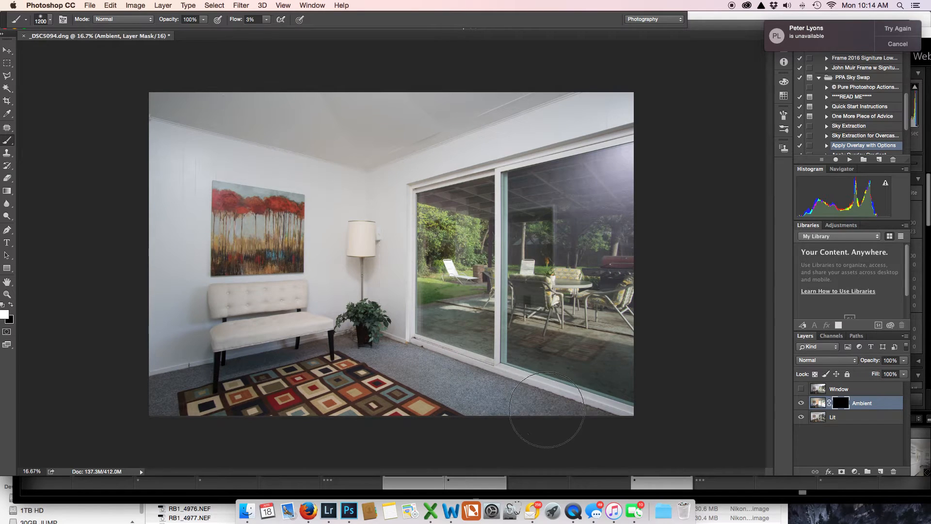
mouse_move(616, 412)
mouse_down()
mouse_move(536, 415)
mouse_move(470, 383)
mouse_move(506, 367)
mouse_move(611, 367)
mouse_move(548, 394)
mouse_up()
mouse_move(383, 382)
mouse_down()
mouse_move(495, 341)
mouse_move(407, 365)
mouse_move(386, 306)
mouse_move(379, 356)
mouse_move(358, 327)
mouse_move(365, 306)
mouse_move(346, 317)
mouse_move(367, 352)
mouse_up()
mouse_move(400, 391)
mouse_down()
mouse_move(381, 282)
mouse_move(359, 229)
mouse_move(299, 231)
mouse_move(357, 299)
mouse_move(367, 292)
mouse_move(358, 288)
mouse_move(393, 286)
mouse_move(356, 274)
mouse_move(367, 285)
mouse_move(381, 271)
mouse_move(370, 278)
mouse_move(348, 212)
mouse_move(366, 233)
mouse_move(386, 231)
mouse_move(368, 221)
mouse_move(374, 202)
mouse_move(357, 219)
mouse_move(397, 197)
mouse_move(363, 213)
mouse_move(321, 207)
mouse_move(327, 245)
mouse_move(367, 245)
mouse_move(356, 210)
mouse_move(362, 229)
mouse_move(344, 232)
mouse_move(392, 235)
mouse_move(331, 257)
mouse_move(325, 278)
mouse_move(382, 310)
mouse_move(402, 343)
mouse_move(475, 352)
mouse_move(483, 334)
mouse_move(633, 281)
mouse_up()
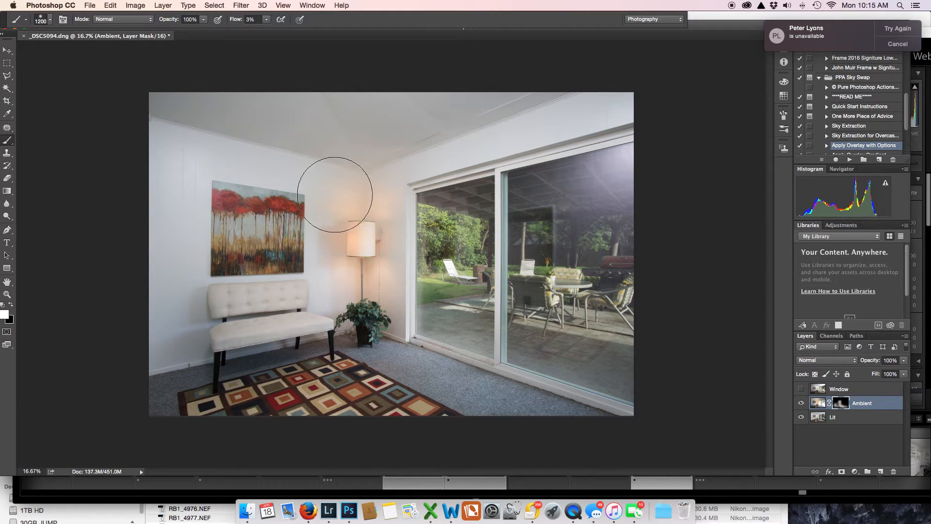
click(801, 404)
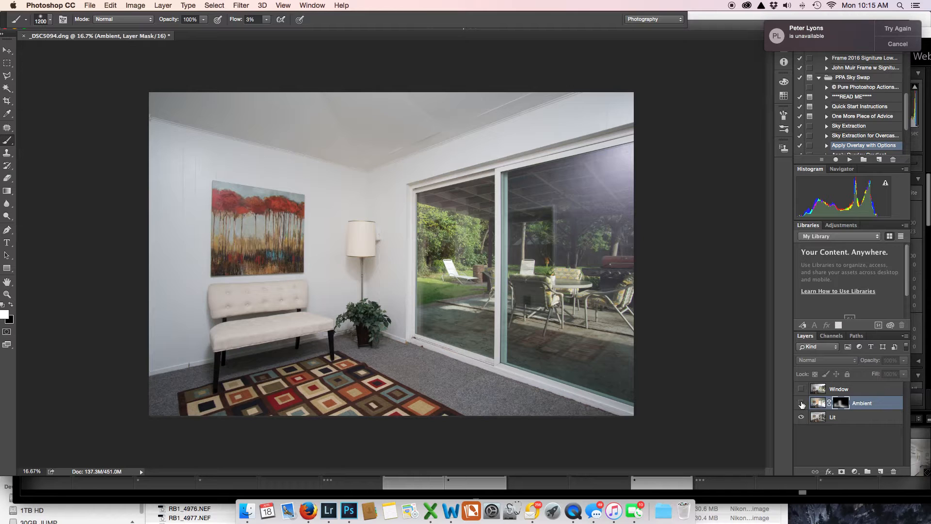
click(801, 404)
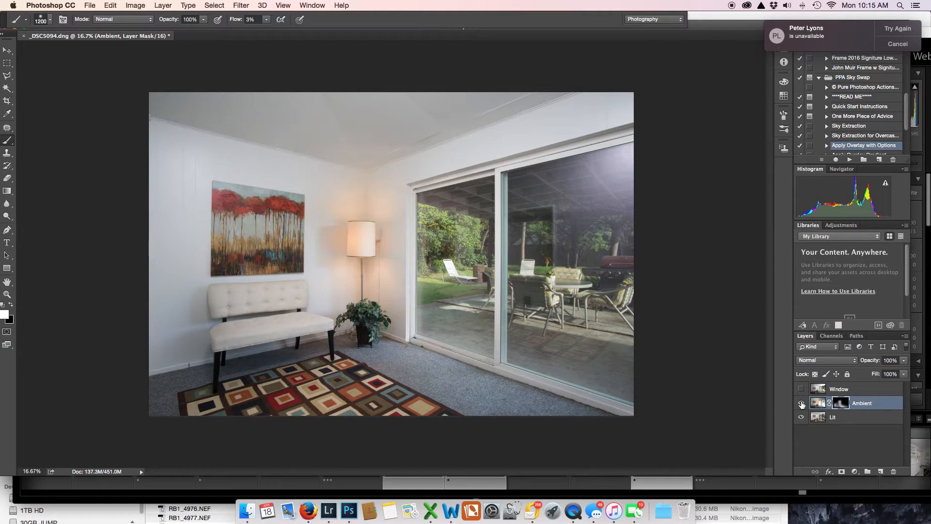
Switch to Lightroom to check the original ambient exposure _DSC5090.dng, and return to Photoshop
click(335, 495)
click(428, 464)
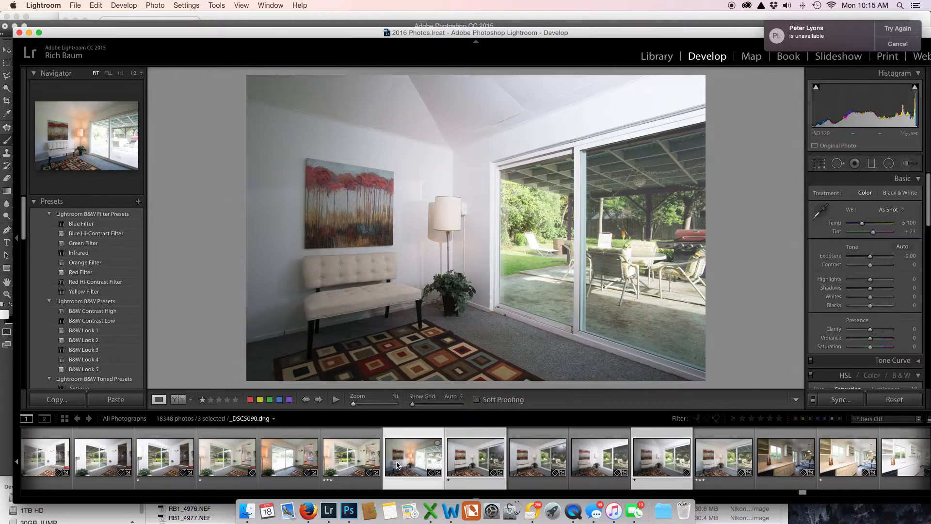
click(308, 461)
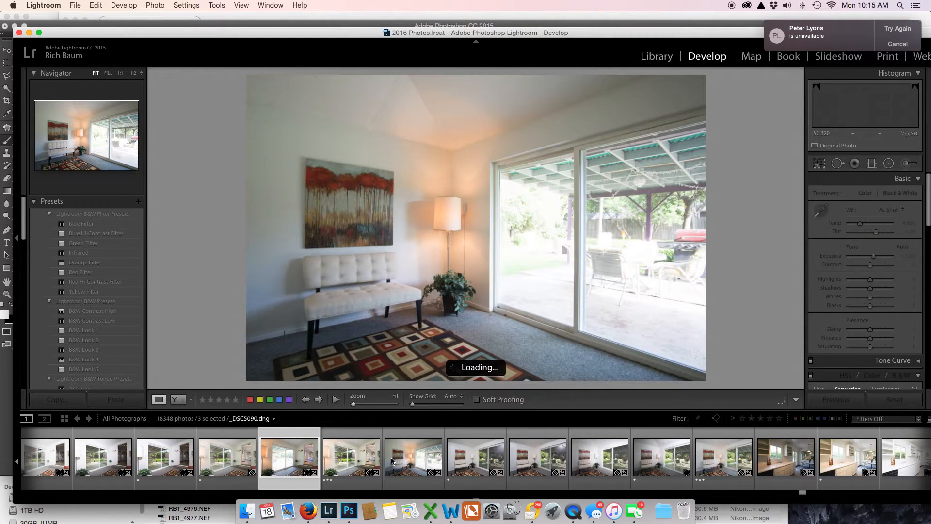
click(392, 460)
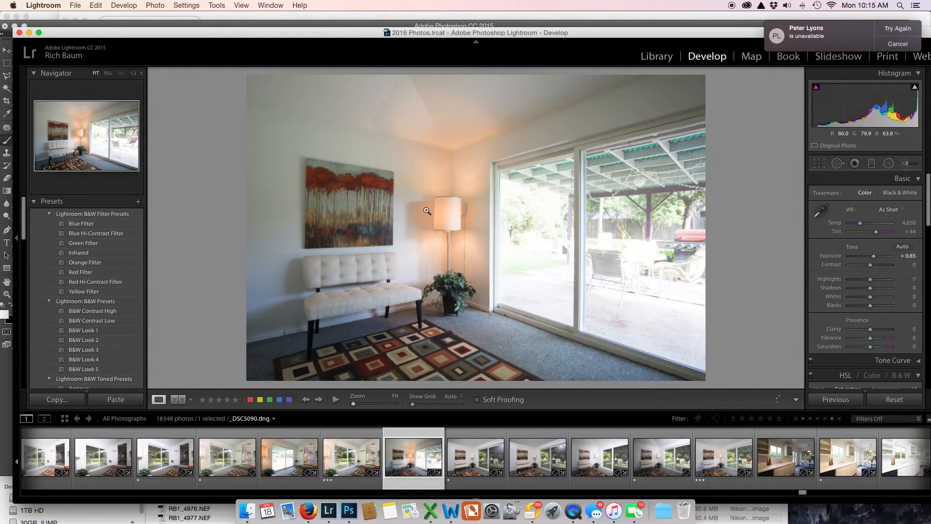
click(346, 508)
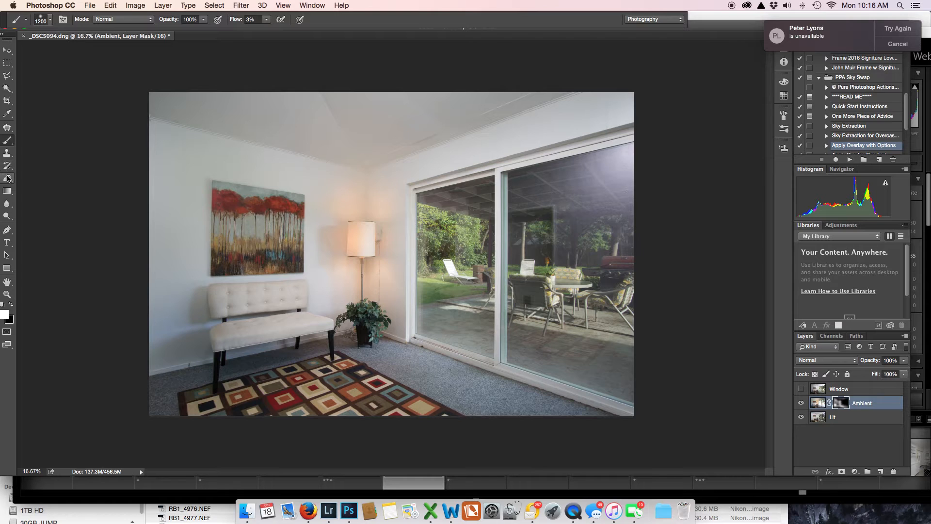
Erase the Ambient mask over the bench and nearby rug with the Eraser at 1000 px and 3% flow
click(8, 179)
mouse_move(198, 321)
mouse_down()
mouse_move(179, 302)
mouse_move(195, 347)
mouse_move(165, 335)
mouse_move(186, 308)
mouse_up()
mouse_move(254, 315)
mouse_down()
mouse_move(237, 334)
mouse_move(220, 323)
mouse_move(235, 360)
mouse_move(245, 364)
mouse_move(241, 346)
mouse_move(273, 382)
mouse_up()
mouse_move(208, 385)
mouse_down()
mouse_move(228, 326)
mouse_move(194, 283)
mouse_move(232, 309)
mouse_up()
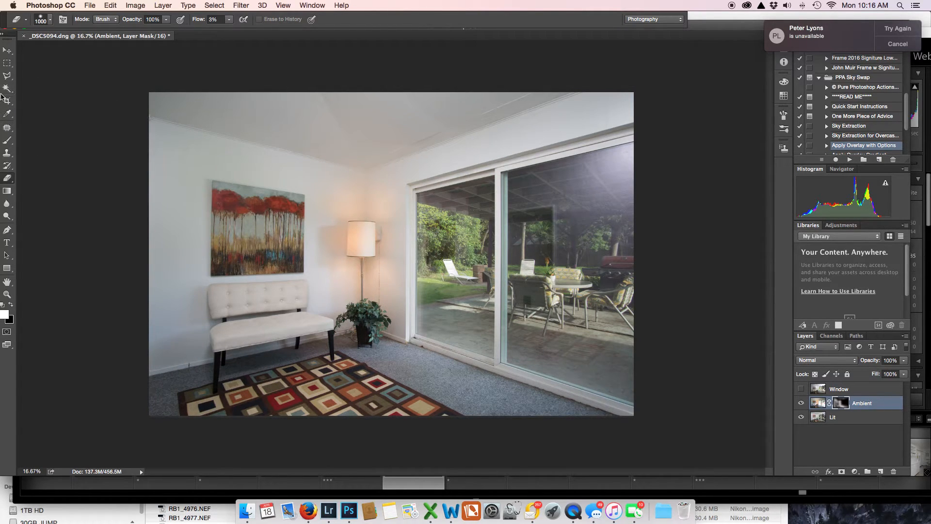
Toggle the Ambient layer's visibility repeatedly to compare the blended room with the lit exposure alone
click(800, 405)
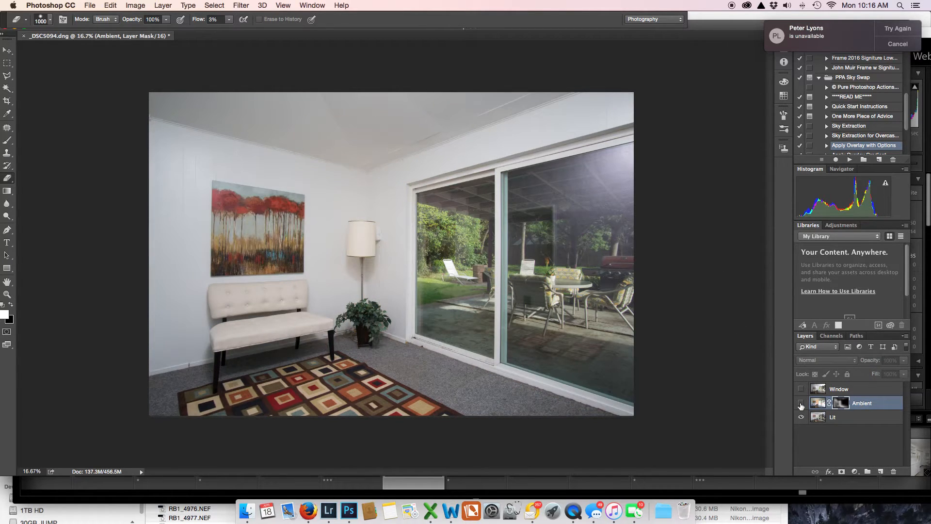
click(801, 404)
click(801, 404)
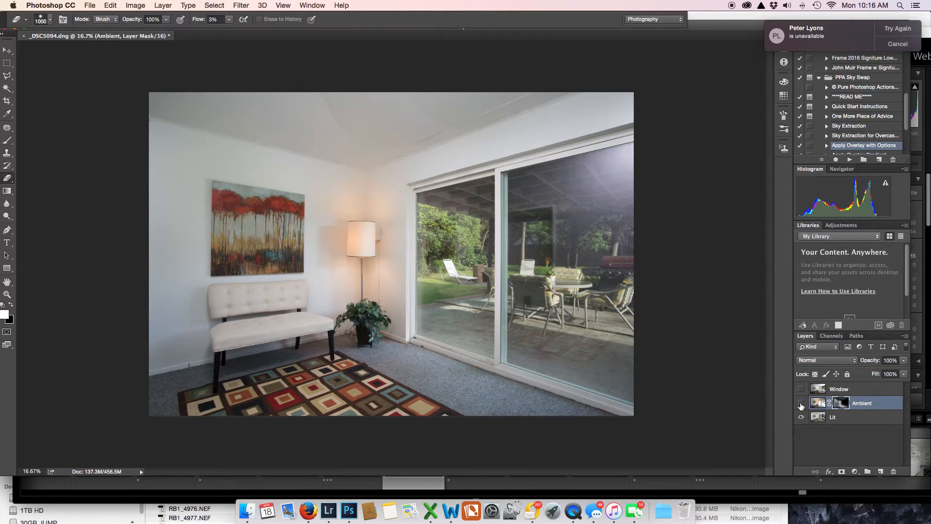
click(801, 405)
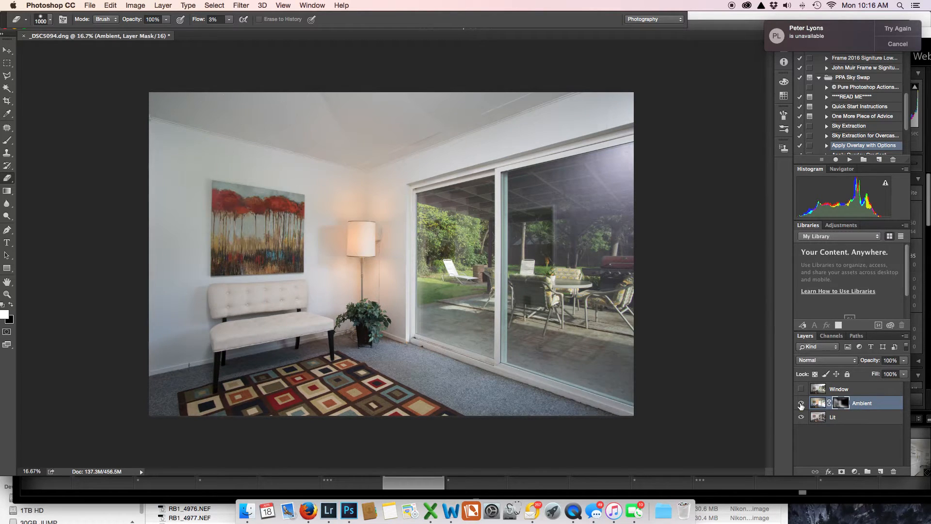
click(801, 404)
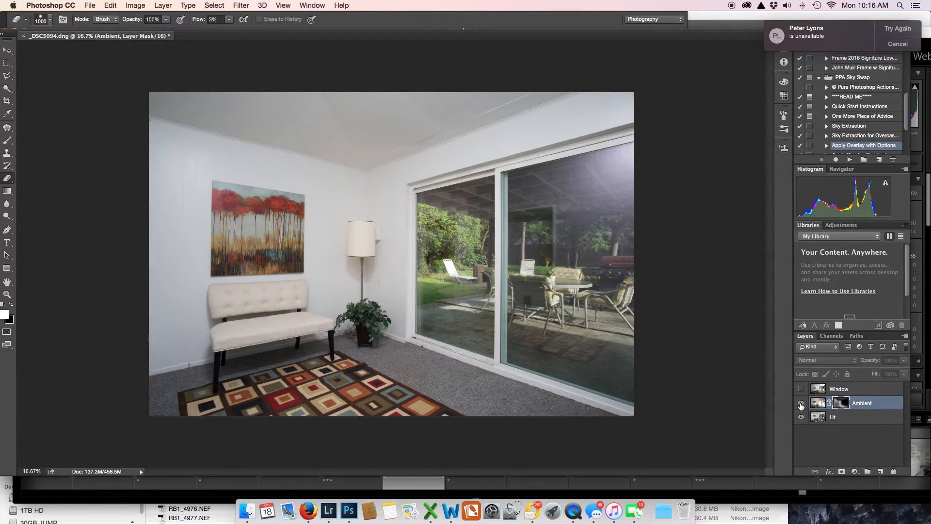
click(801, 404)
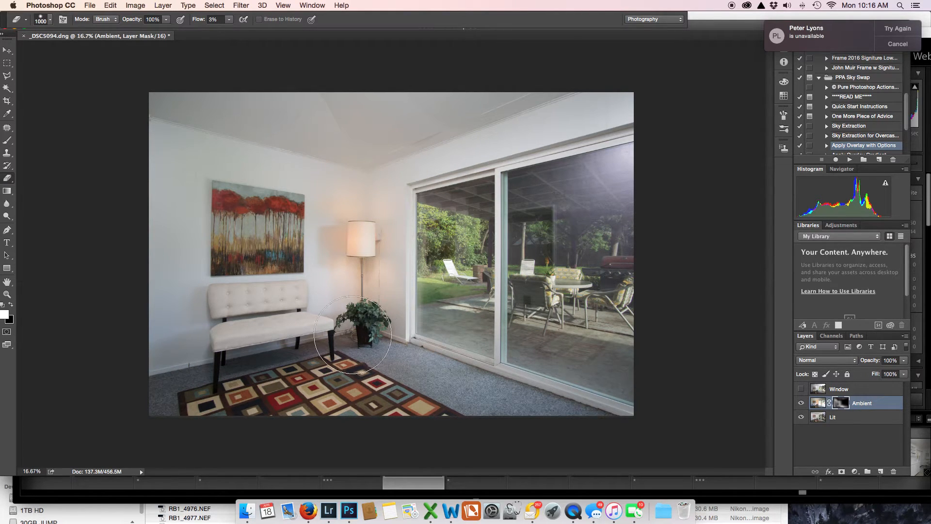
click(801, 403)
click(802, 403)
click(801, 403)
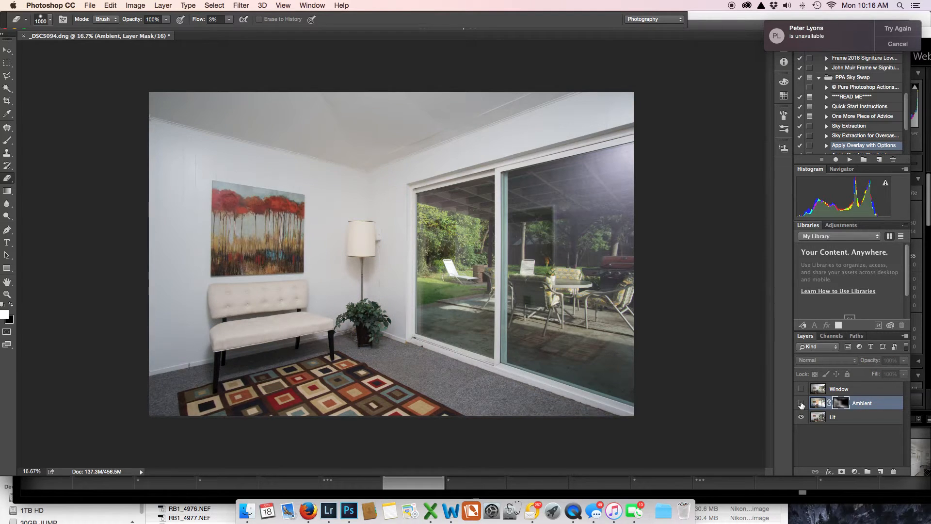
Show the Ambient layer, and place the visible Window layer beneath it with a black layer mask
click(801, 403)
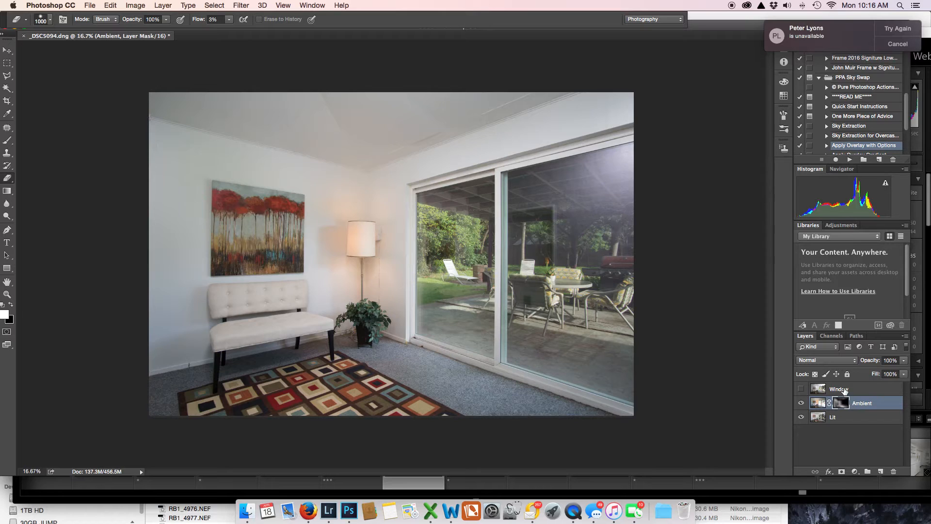
drag(844, 390, 842, 407)
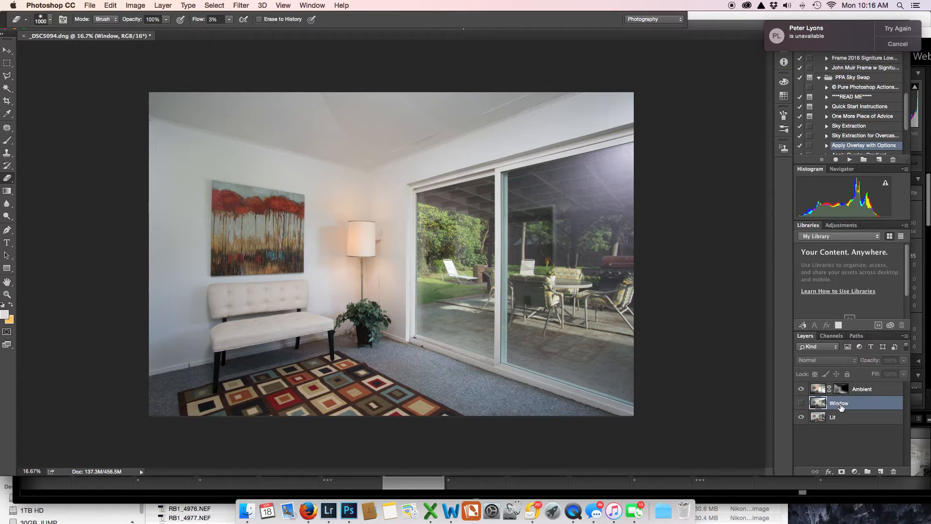
click(801, 404)
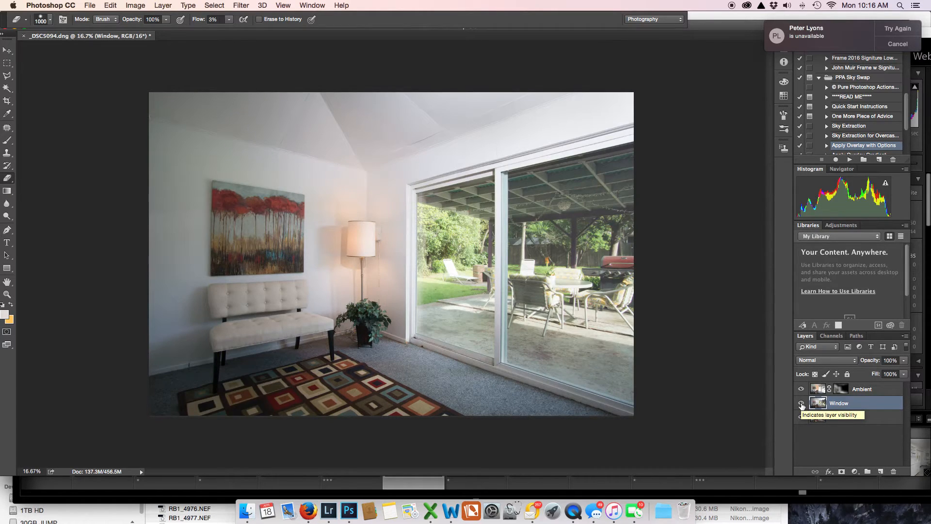
alt+click(842, 472)
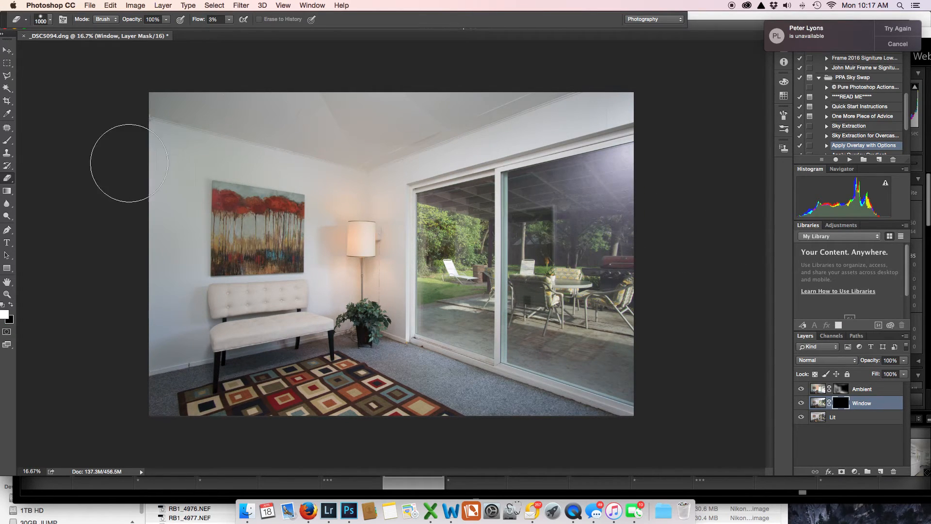
Paint white on the Window mask over the sliding door glass and patio with a soft 1200 px brush at 3% flow
click(7, 141)
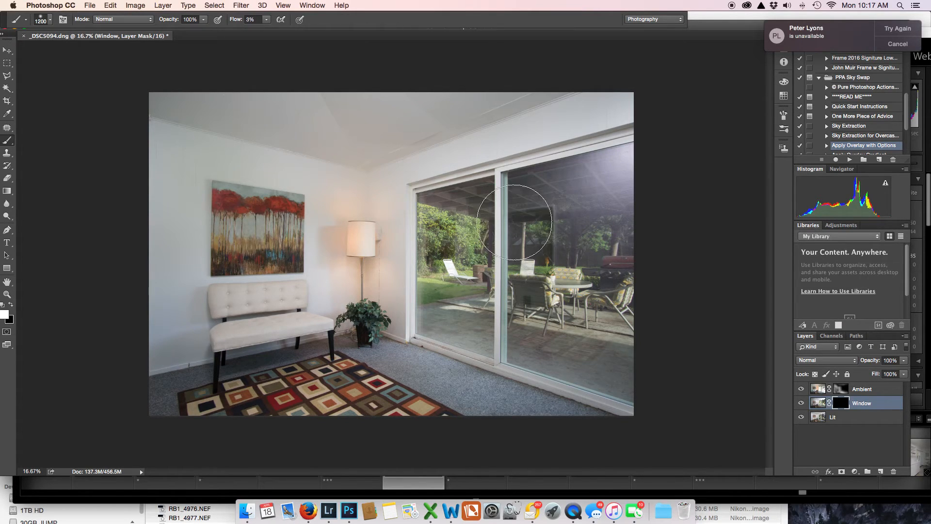
mouse_move(572, 200)
mouse_down()
mouse_move(664, 166)
mouse_move(587, 187)
mouse_move(656, 180)
mouse_move(565, 193)
mouse_move(608, 172)
mouse_move(658, 173)
mouse_move(597, 175)
mouse_move(671, 176)
mouse_move(610, 171)
mouse_move(672, 180)
mouse_move(563, 189)
mouse_move(644, 205)
mouse_move(626, 205)
mouse_move(685, 235)
mouse_up()
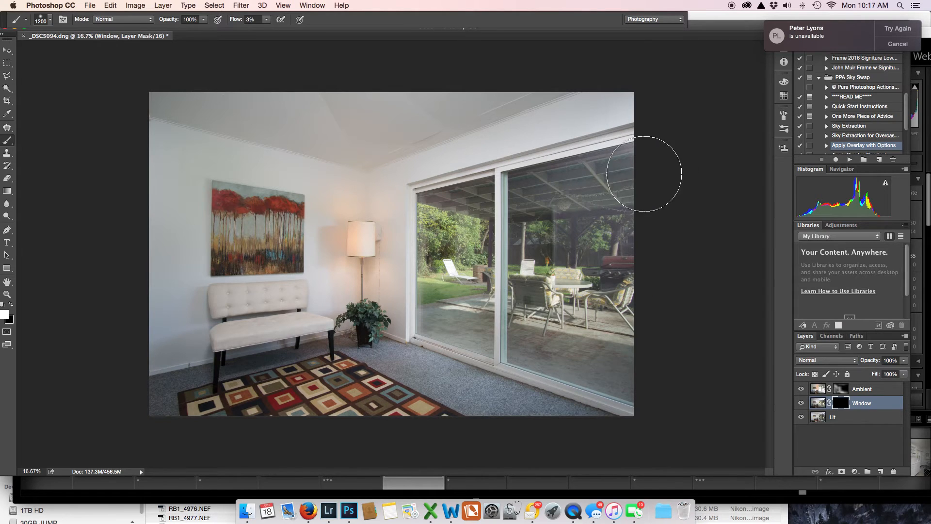
mouse_move(527, 317)
mouse_down()
mouse_move(537, 333)
mouse_move(541, 323)
mouse_move(602, 335)
mouse_move(627, 325)
mouse_up()
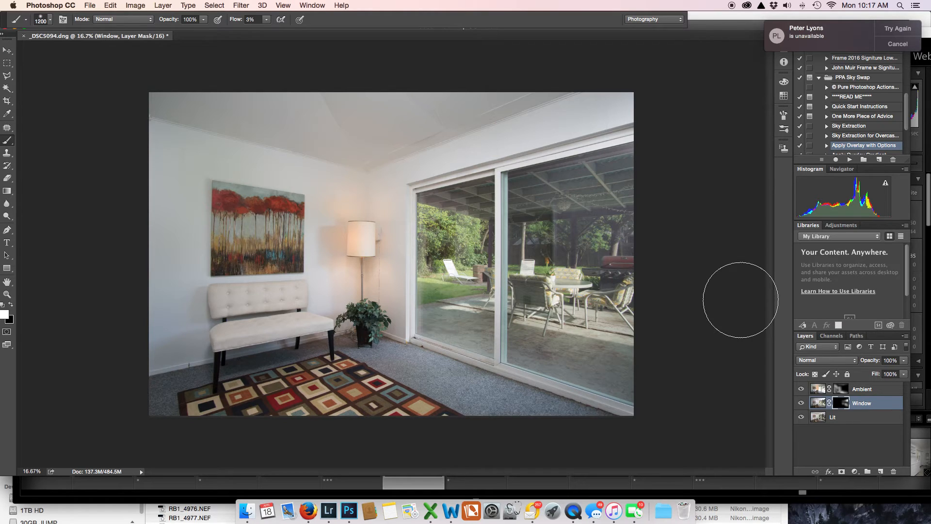
Close the blended _DSC5094.dng document and switch to Lightroom
click(23, 36)
click(426, 174)
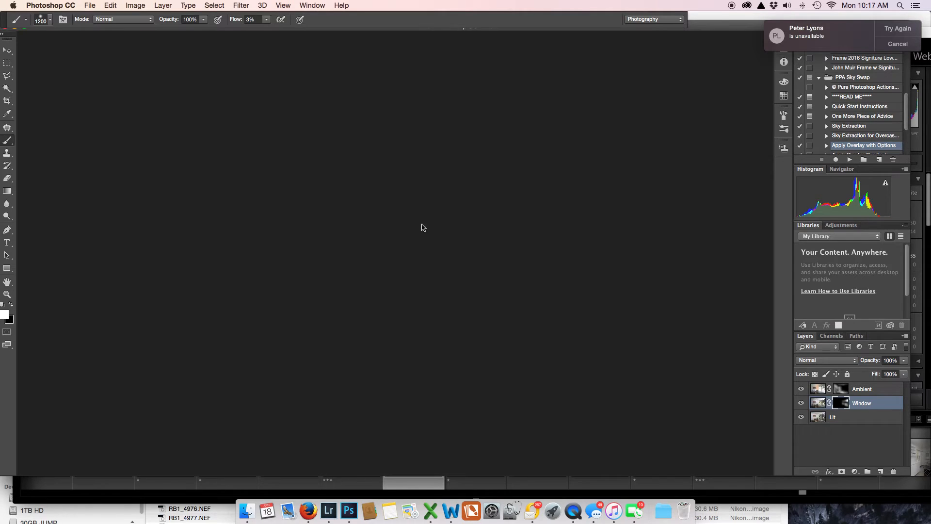
click(336, 508)
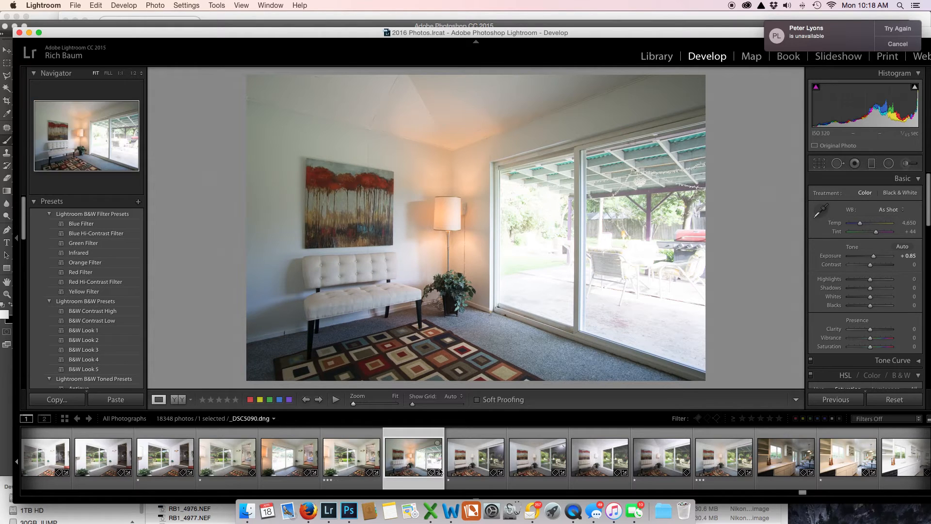
Open the _DSC5090.dng, _DSC5091.dng and _DSC5094.dng exposures together as layers in one Photoshop document
super+click(470, 464)
super+click(645, 469)
right_click(524, 247)
mouse_move(544, 300)
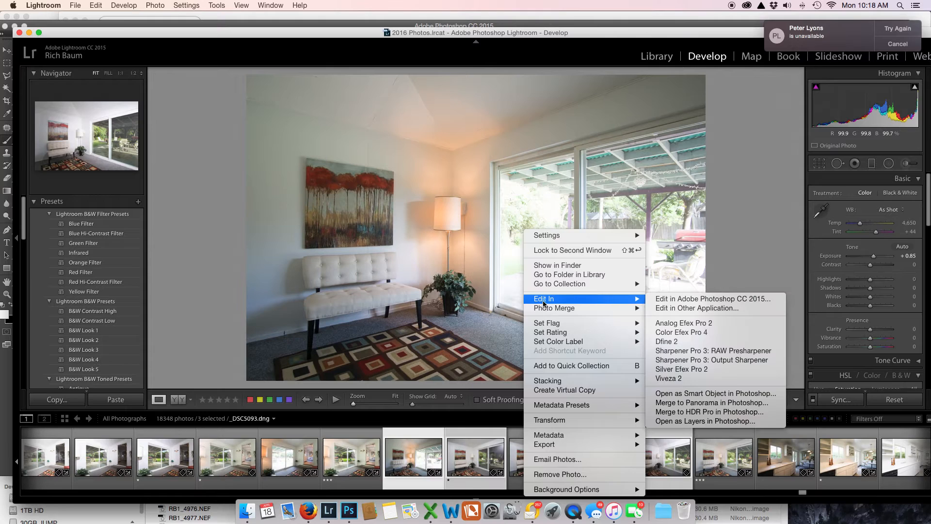
click(709, 421)
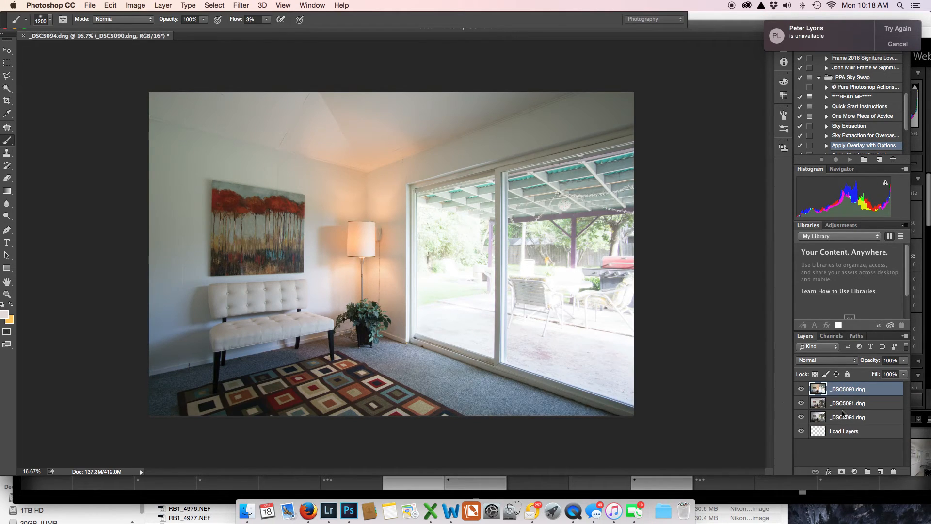
Stack _DSC5094.dng above _DSC5090.dng above _DSC5091.dng without the Load Layers layer, and hide _DSC5094.dng
drag(849, 406, 845, 425)
drag(842, 393, 845, 409)
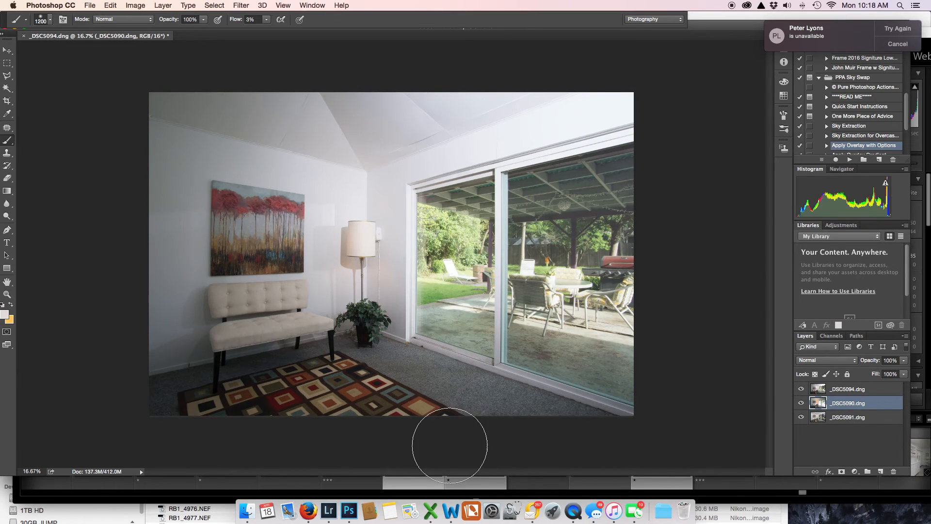
click(801, 389)
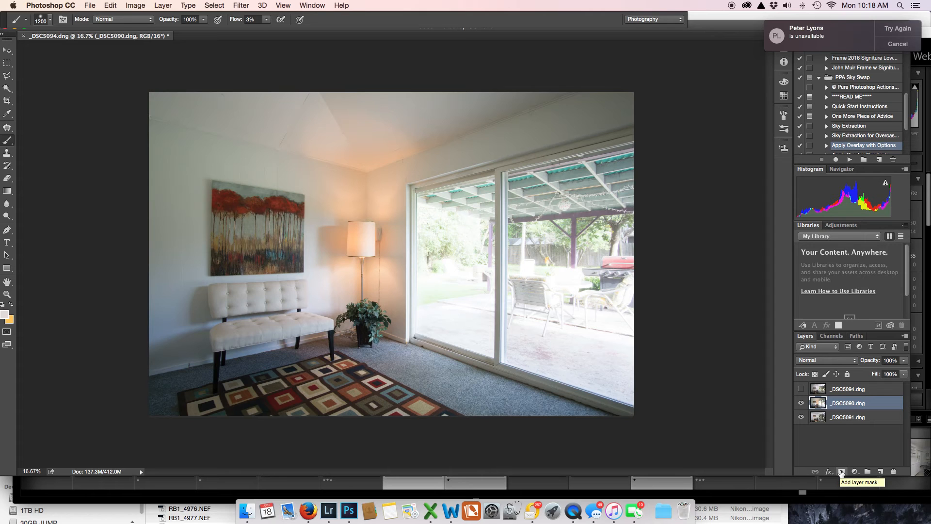
Add a black mask to the _DSC5090.dng layer and paint white over the lamp, walls, ceiling and carpet with the 1200 px brush at 3% flow
alt+click(842, 473)
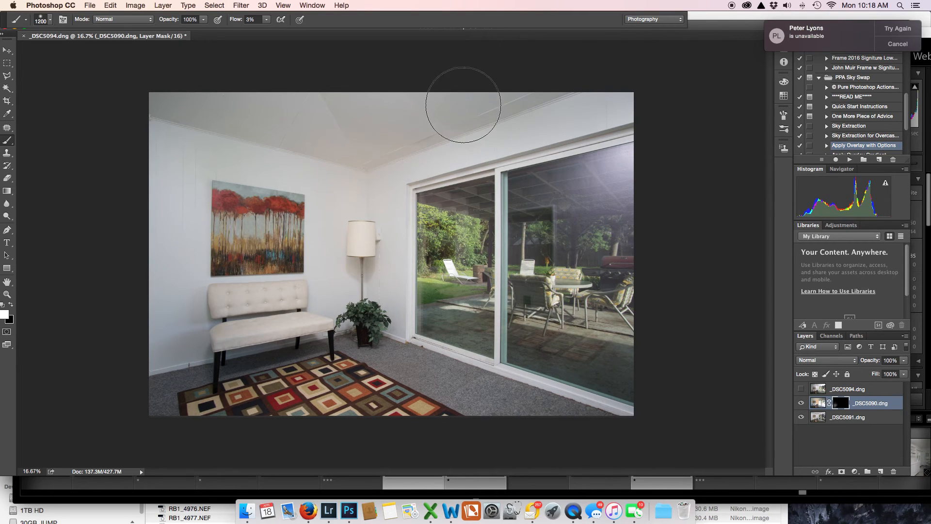
mouse_move(356, 263)
mouse_down()
mouse_move(372, 262)
mouse_move(366, 246)
mouse_move(354, 254)
mouse_move(357, 288)
mouse_move(306, 302)
mouse_move(367, 278)
mouse_move(339, 311)
mouse_move(301, 296)
mouse_move(331, 364)
mouse_move(207, 371)
mouse_move(205, 312)
mouse_move(292, 166)
mouse_move(256, 108)
mouse_move(436, 104)
mouse_move(347, 142)
mouse_move(683, 59)
mouse_move(634, 114)
mouse_move(515, 107)
mouse_move(658, 269)
mouse_move(414, 412)
mouse_move(378, 385)
mouse_move(361, 355)
mouse_move(554, 409)
mouse_move(578, 437)
mouse_move(517, 391)
mouse_move(342, 437)
mouse_move(340, 387)
mouse_move(929, 357)
mouse_up()
Move the _DSC5094.dng layer beneath _DSC5090.dng and make it visible while hiding _DSC5090.dng
drag(860, 389, 816, 398)
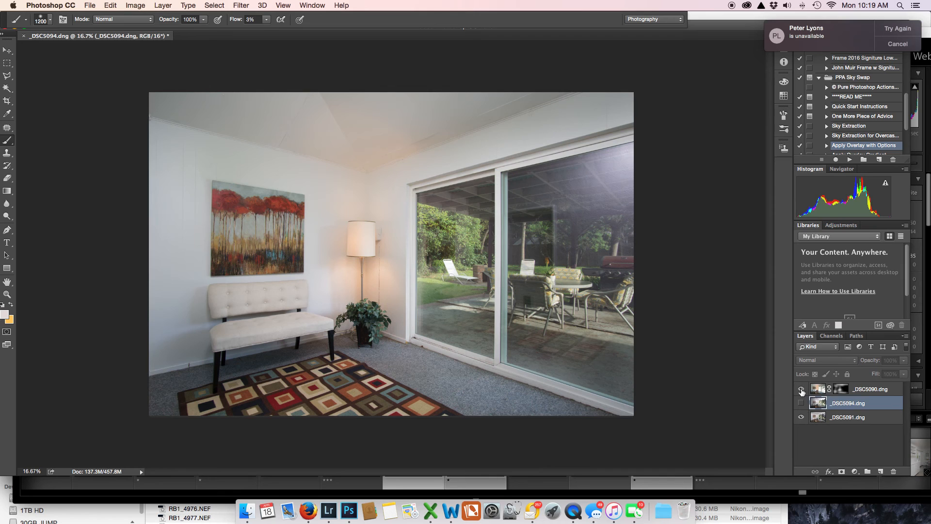
click(801, 389)
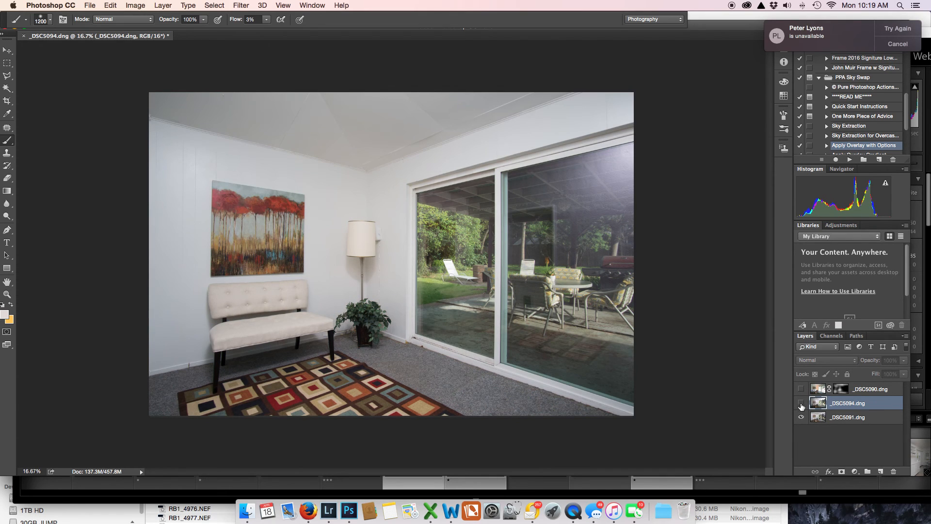
click(802, 404)
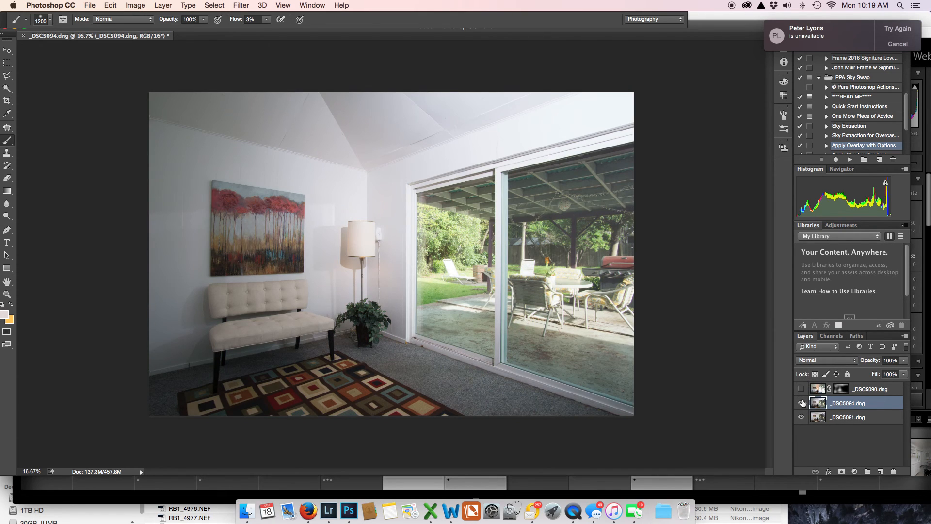
Add a black mask to _DSC5094.dng, paint white over the door glass at 3% flow, and show _DSC5090.dng again
alt+click(843, 473)
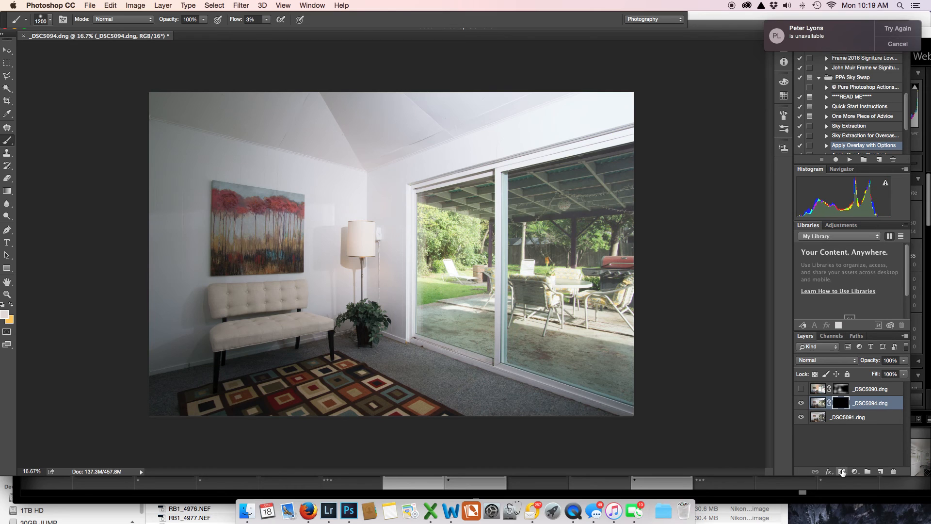
mouse_move(649, 180)
mouse_down()
mouse_move(671, 172)
mouse_move(542, 167)
mouse_move(658, 171)
mouse_move(669, 207)
mouse_move(607, 280)
mouse_move(636, 292)
mouse_move(552, 290)
mouse_move(506, 261)
mouse_move(498, 275)
mouse_move(441, 235)
mouse_move(459, 246)
mouse_move(498, 307)
mouse_move(581, 340)
mouse_move(551, 349)
mouse_move(628, 346)
mouse_move(508, 332)
mouse_move(467, 312)
mouse_move(475, 313)
mouse_move(481, 209)
mouse_move(497, 245)
mouse_move(495, 226)
mouse_move(593, 205)
mouse_move(613, 150)
mouse_move(592, 158)
mouse_move(630, 165)
mouse_move(555, 165)
mouse_move(599, 187)
mouse_move(566, 181)
mouse_move(671, 174)
mouse_up()
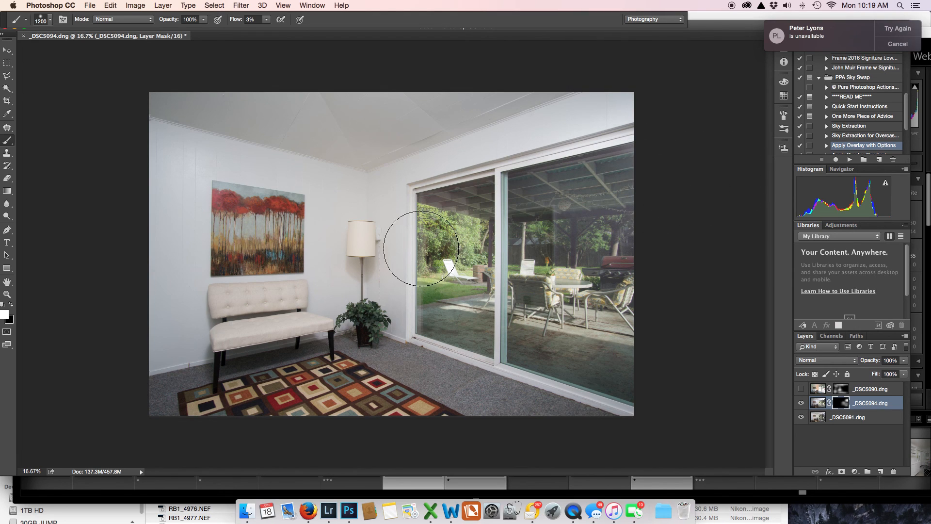
click(801, 389)
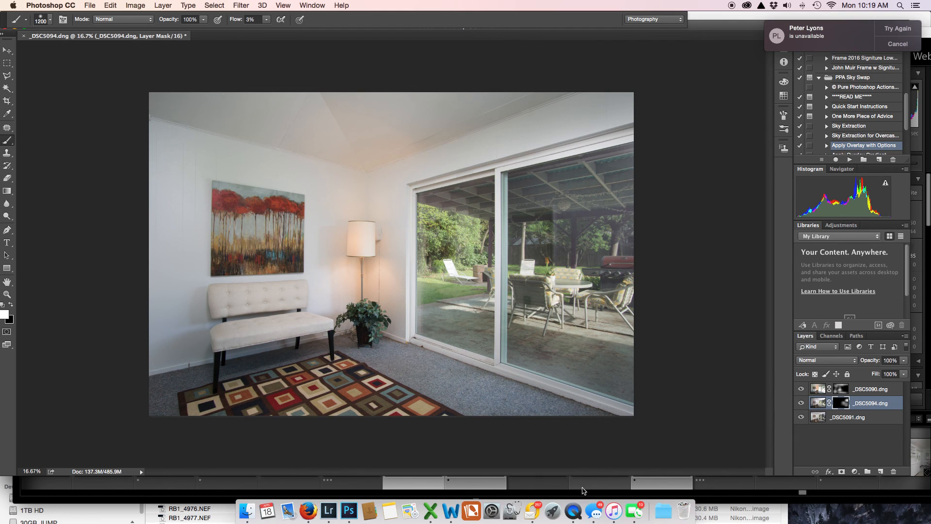
right_click(572, 503)
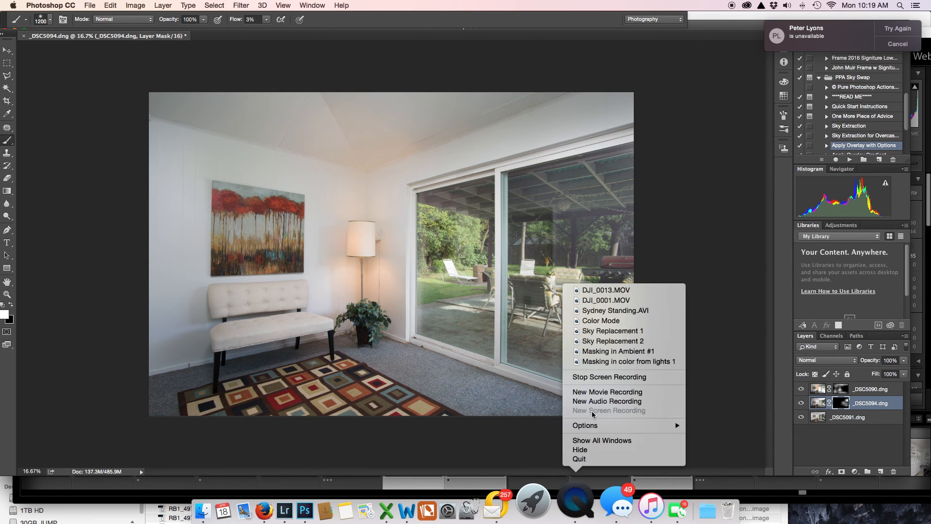